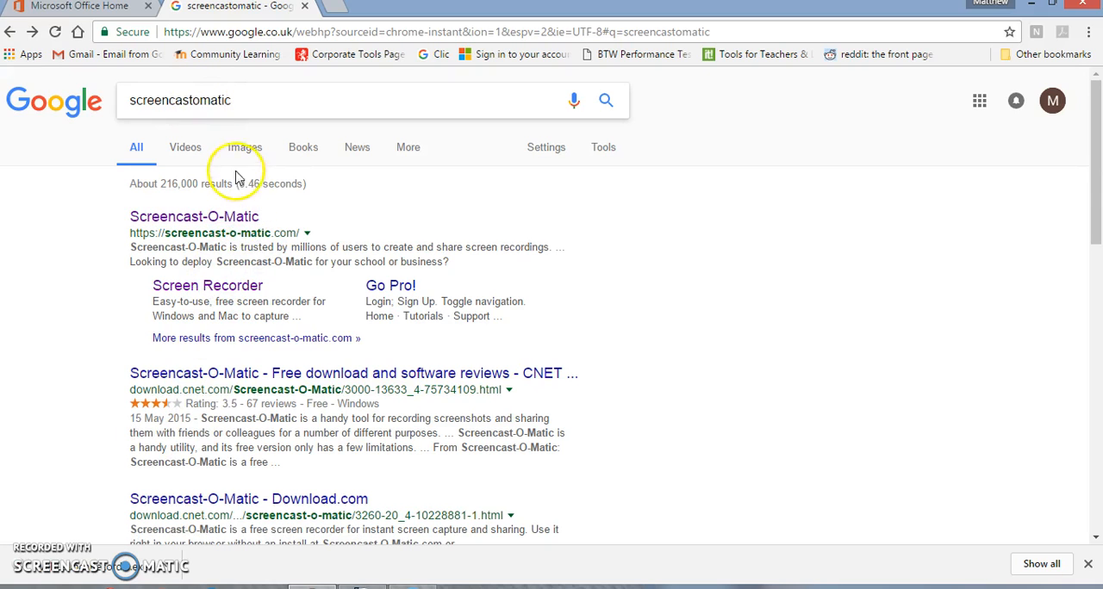
Open the Screencast-O-Matic website from the search results, go to its free screen recorder and launch the downloaded WebLaunchRecorder.exe.
click(234, 221)
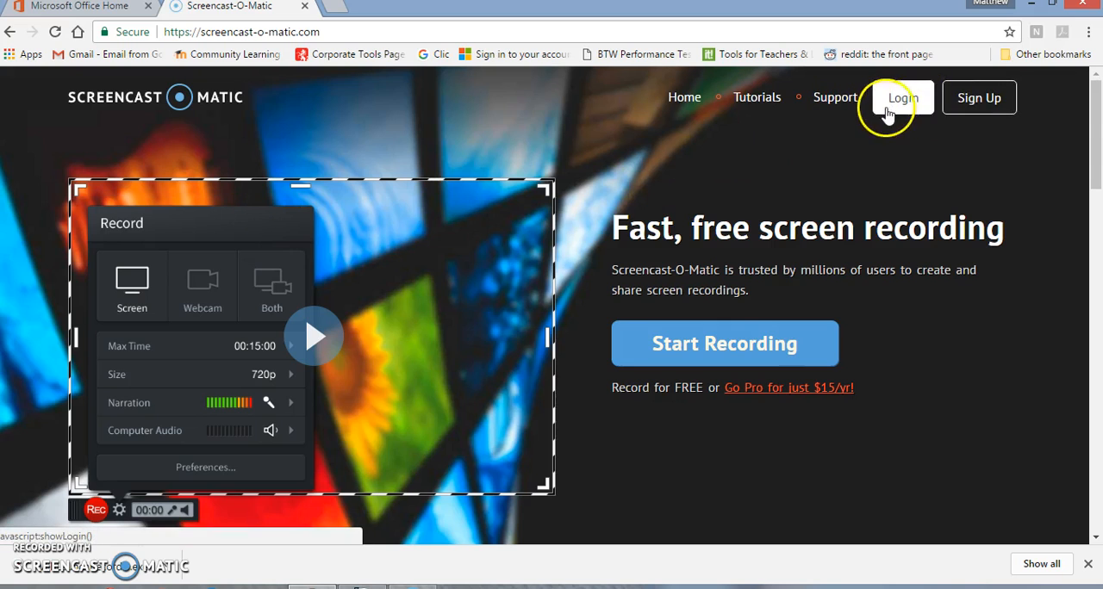
click(740, 349)
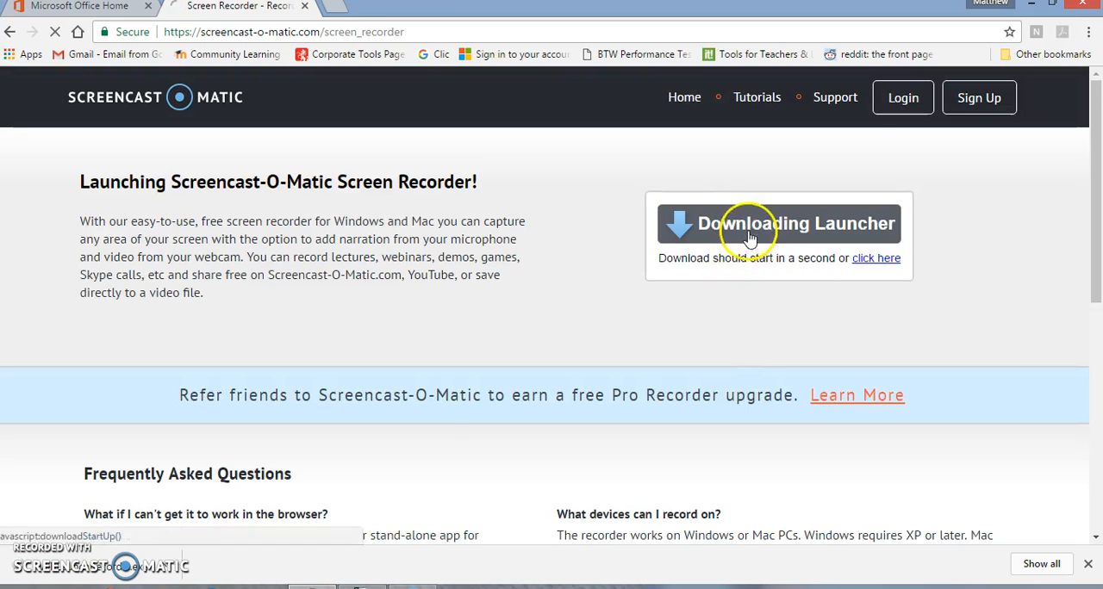
click(125, 566)
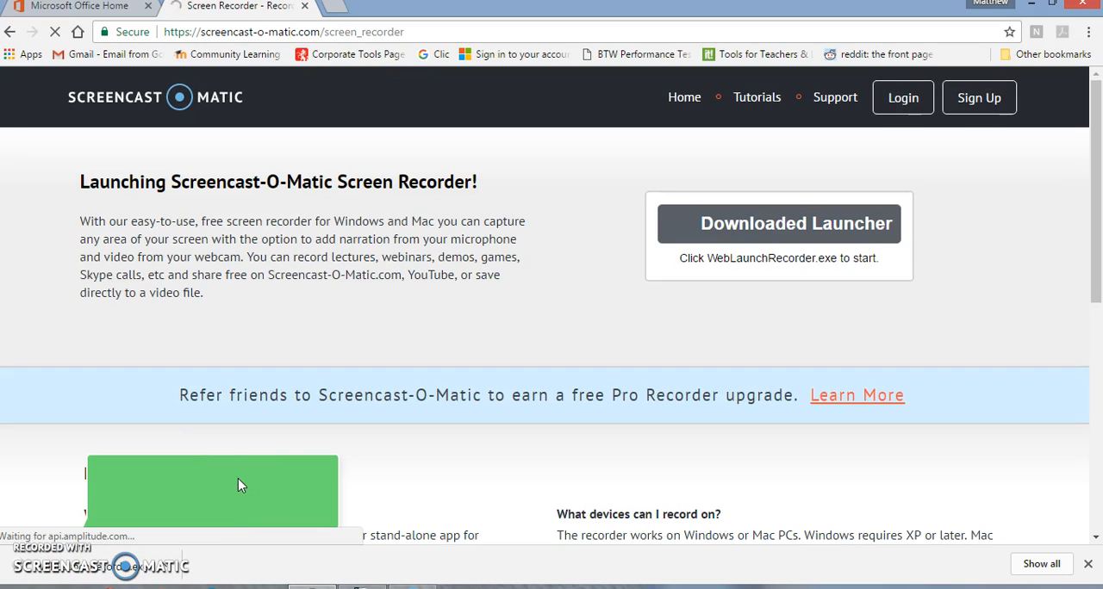
click(97, 567)
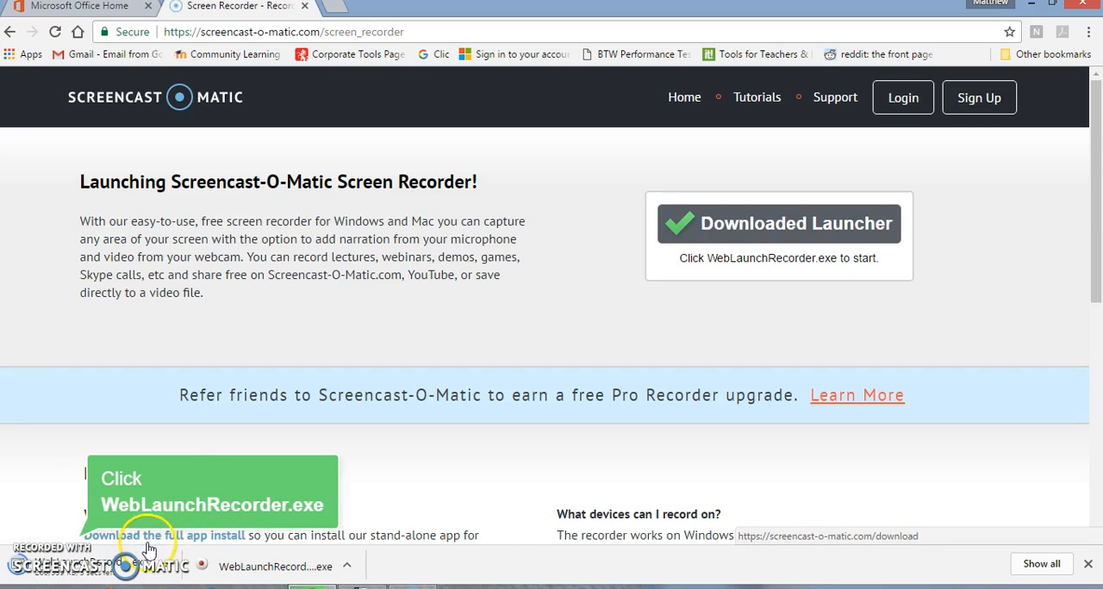
Switch to the Boring story.doc document in OpenOffice Writer.
mouse_move(311, 586)
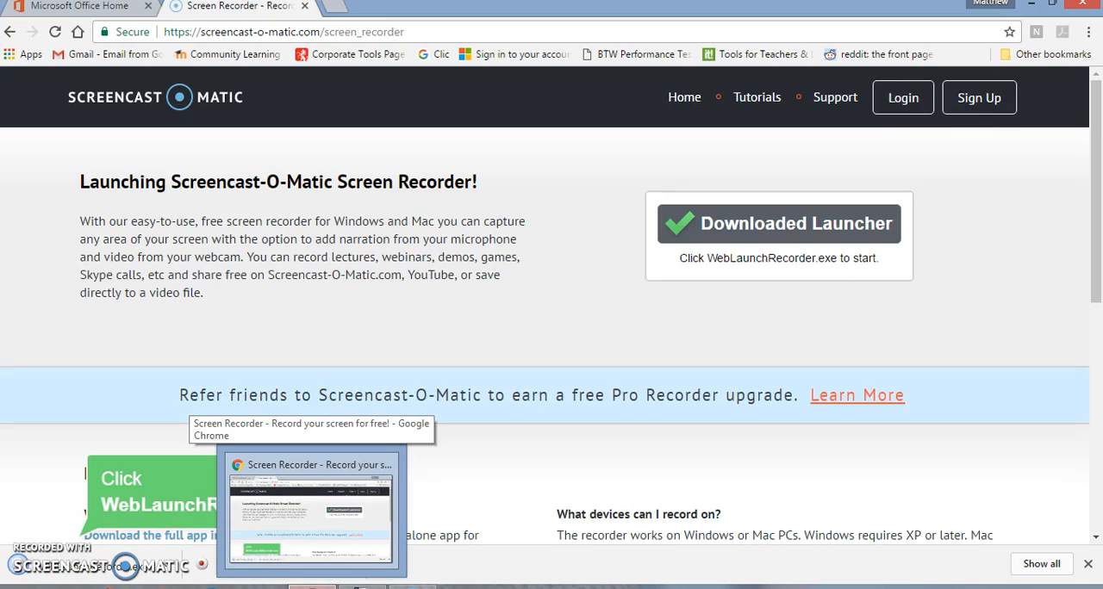
click(310, 517)
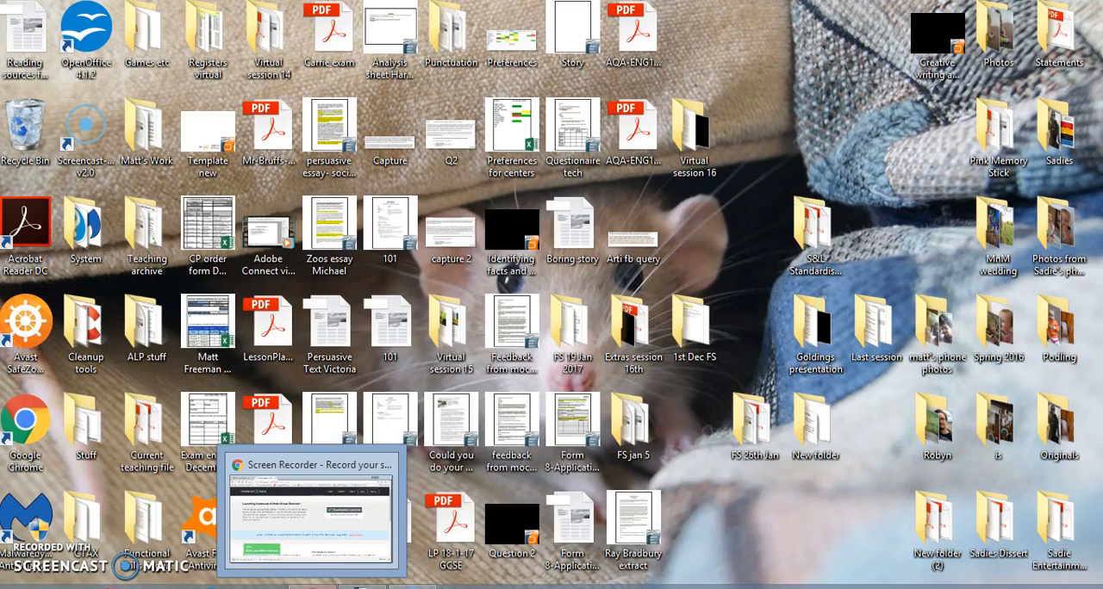
click(363, 584)
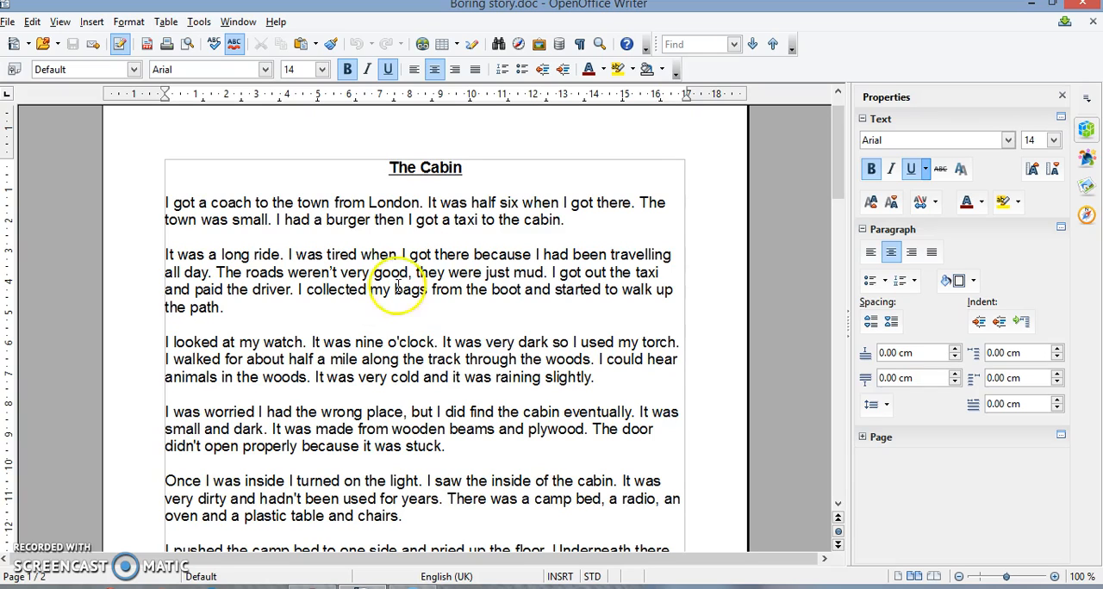
Insert "tiny, cramped" before "coach" in the first sentence of The Cabin.
click(423, 200)
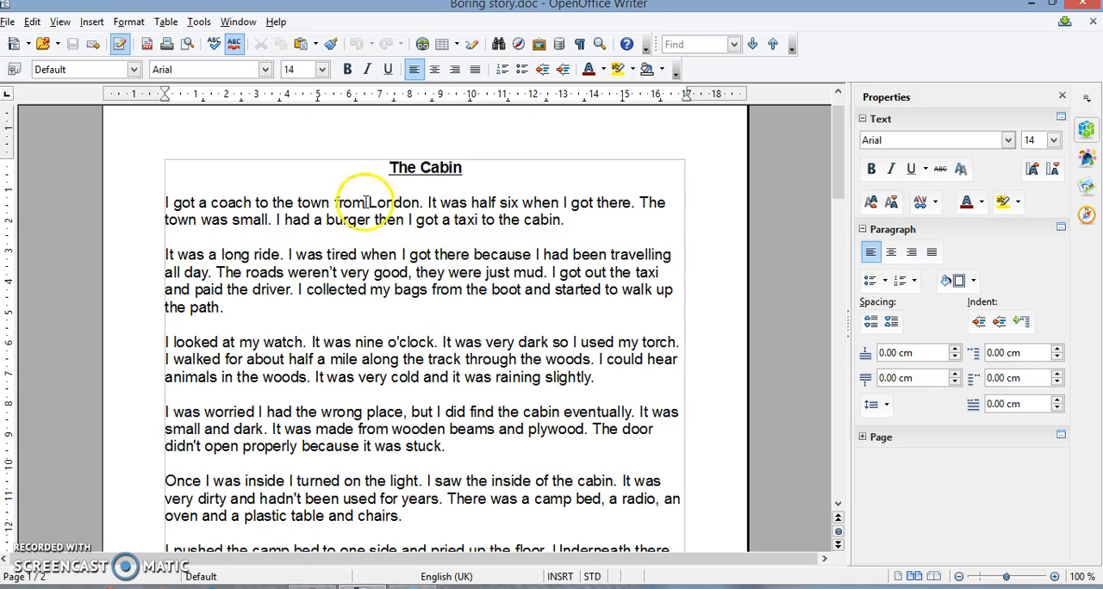
click(298, 202)
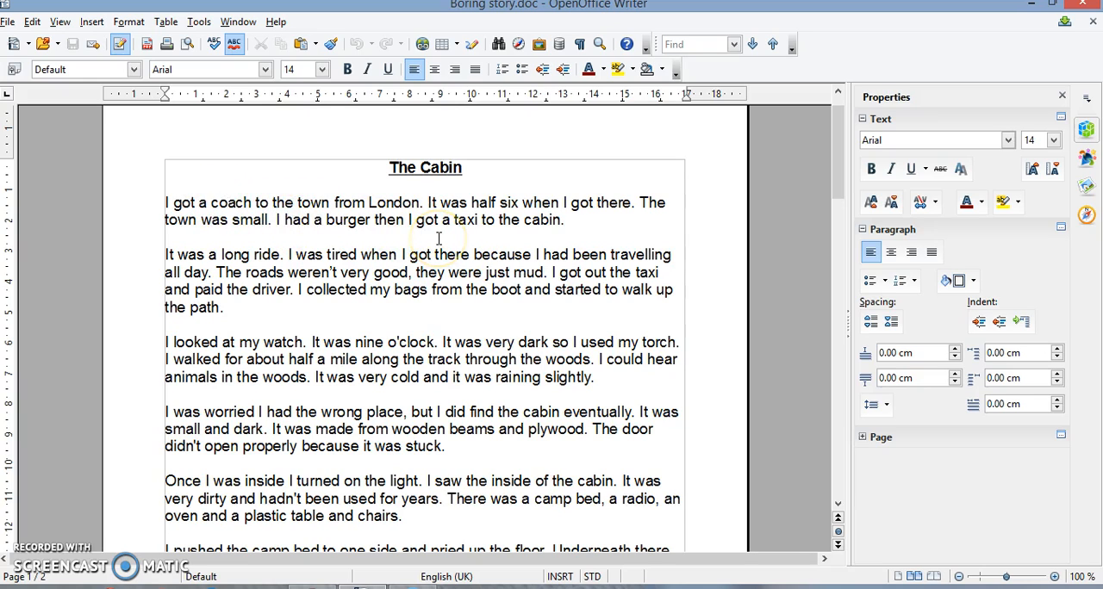
text(ti)
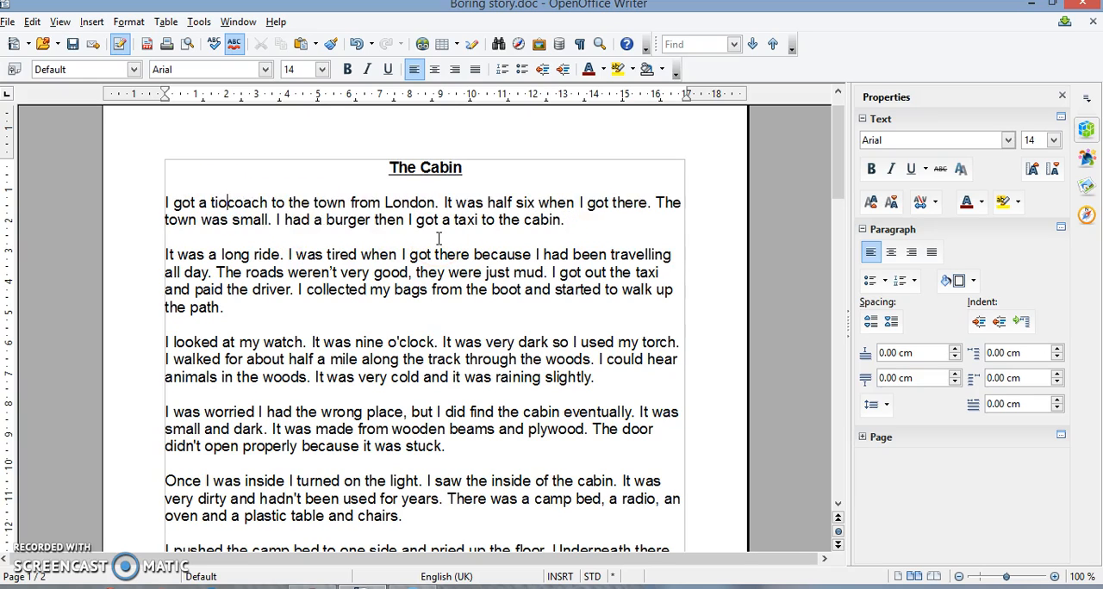
text(ny, cramp)
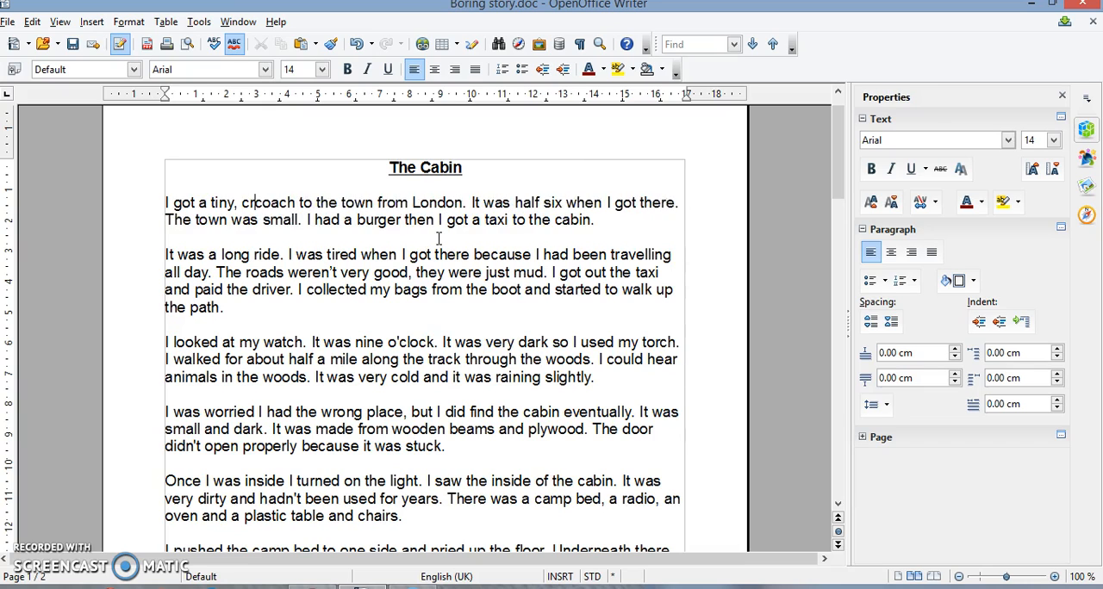
text(ed coa)
key(BackSpace)
key(BackSpace)
key(BackSpace)
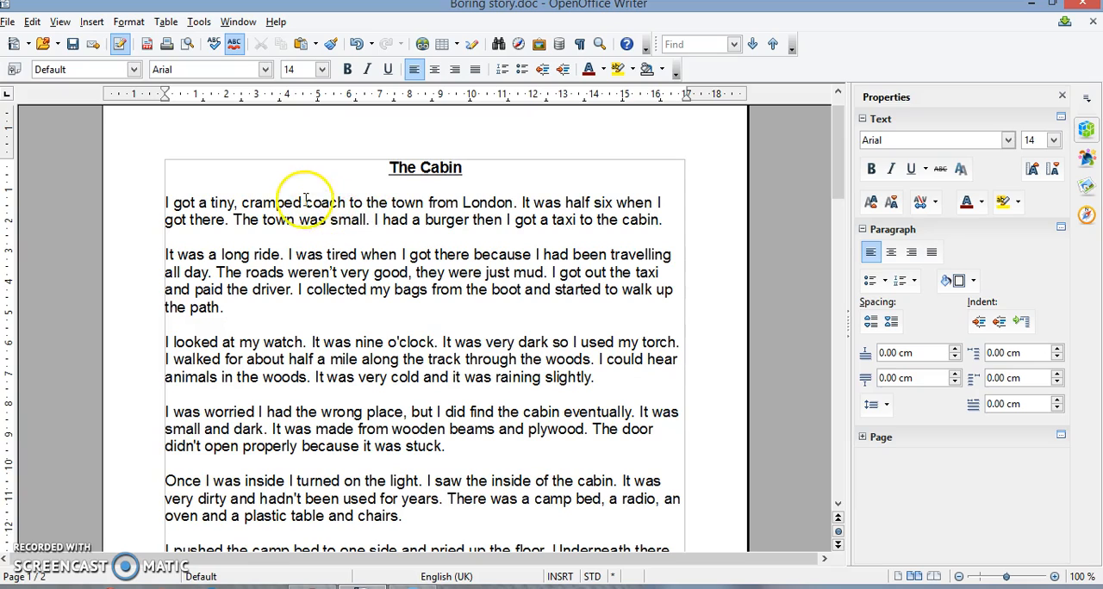
Highlight the words "tiny, cramped" in the first sentence in yellow.
drag(303, 204, 210, 204)
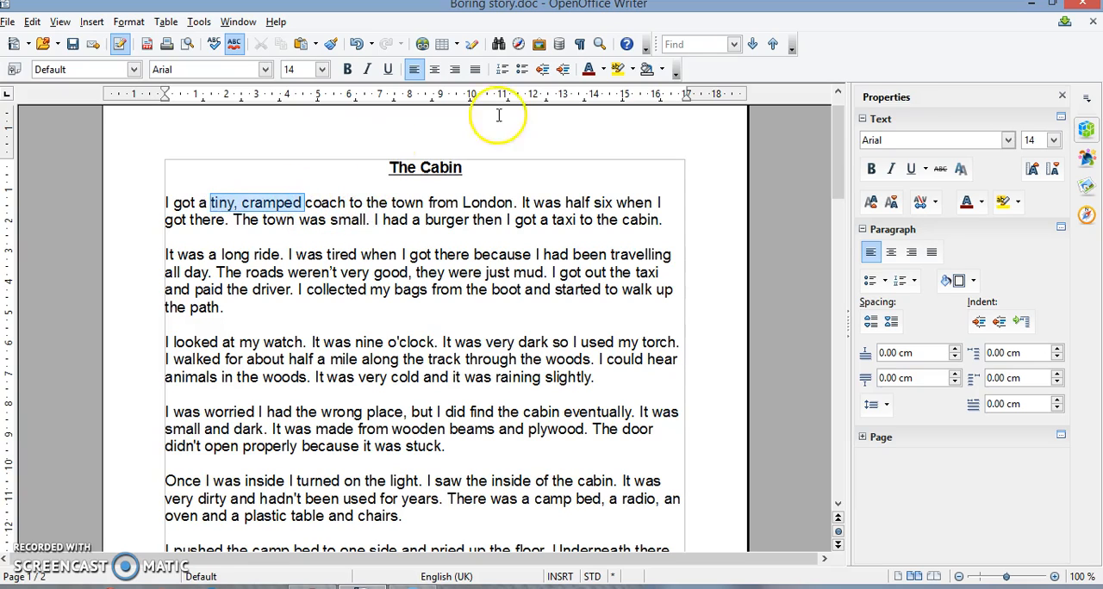
click(619, 69)
click(433, 220)
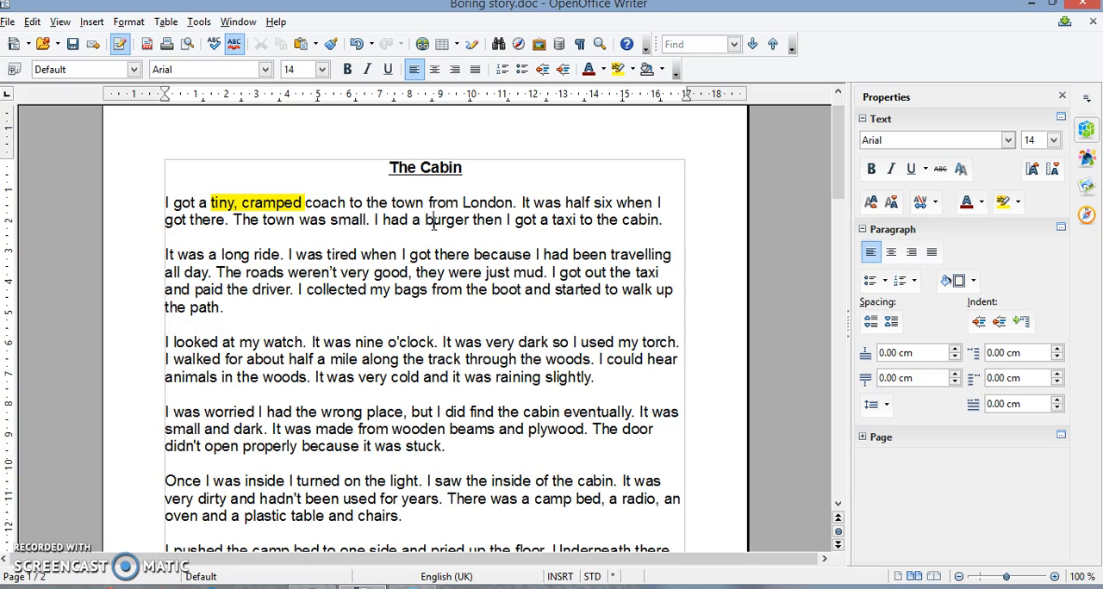
Insert "miserable" before "town" in the first sentence and highlight the word in yellow.
click(392, 204)
text(miserable)
drag(461, 204, 391, 204)
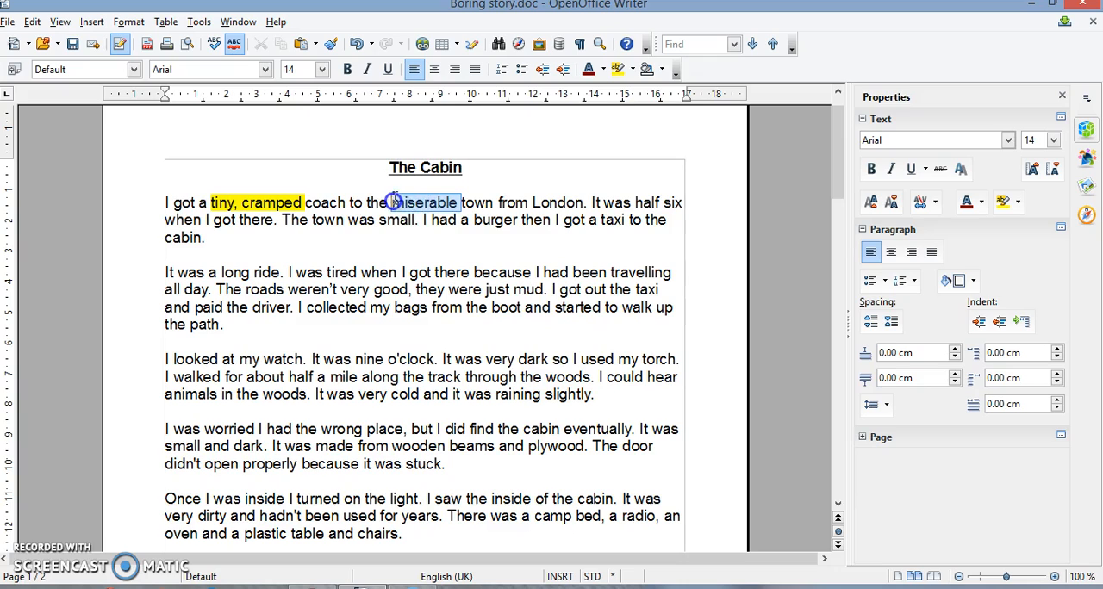
click(617, 69)
click(619, 256)
click(593, 258)
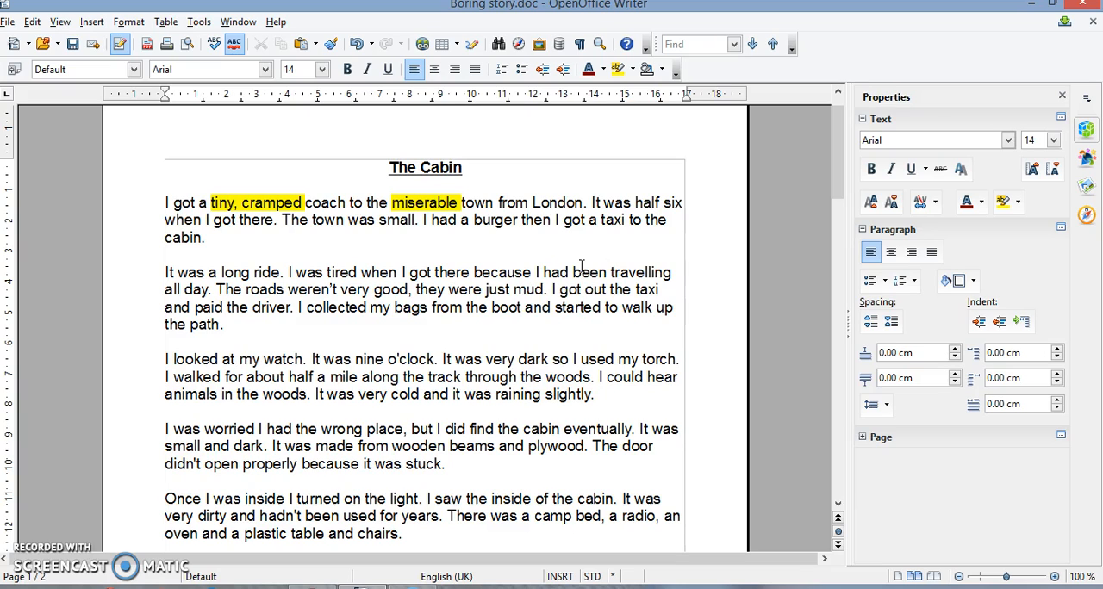
Insert "scalding hot" before "burger" in the first paragraph and highlight the two words in yellow.
click(474, 223)
click(474, 222)
text(scalding hot)
click(544, 231)
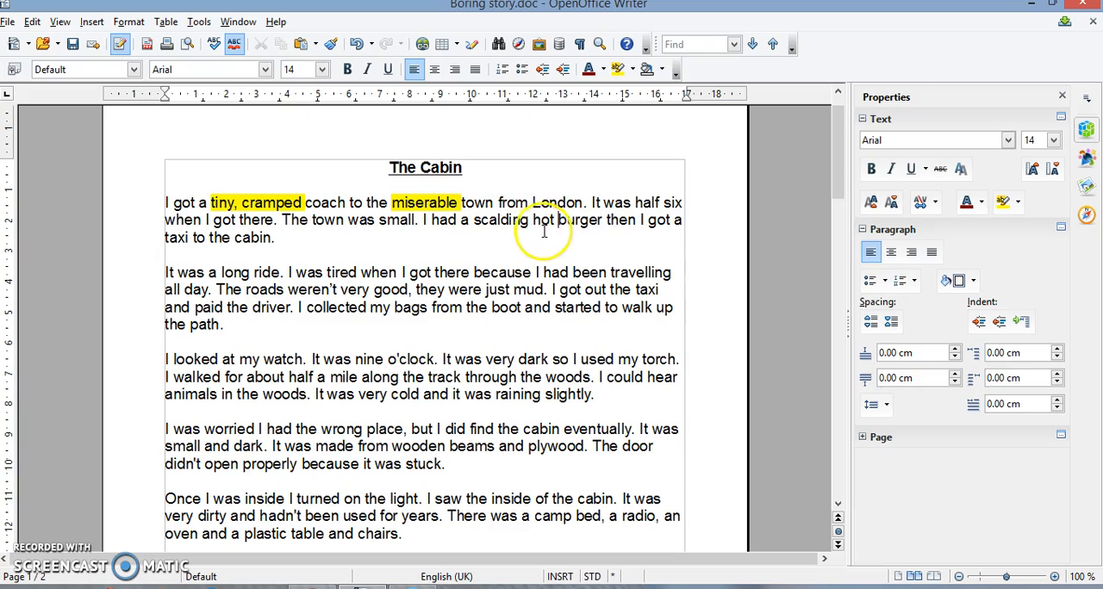
drag(554, 221, 467, 216)
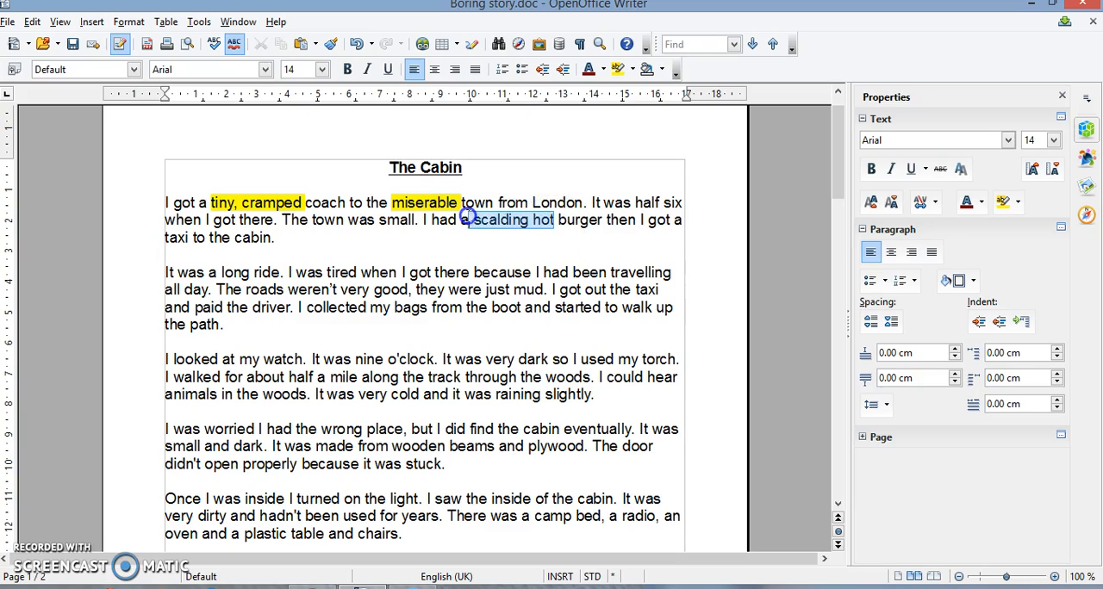
click(617, 68)
click(588, 212)
After "burger", insert "that smelt as if it had been sitting at the bottom of a store cupboard for longer than I'd been alive.".
click(606, 220)
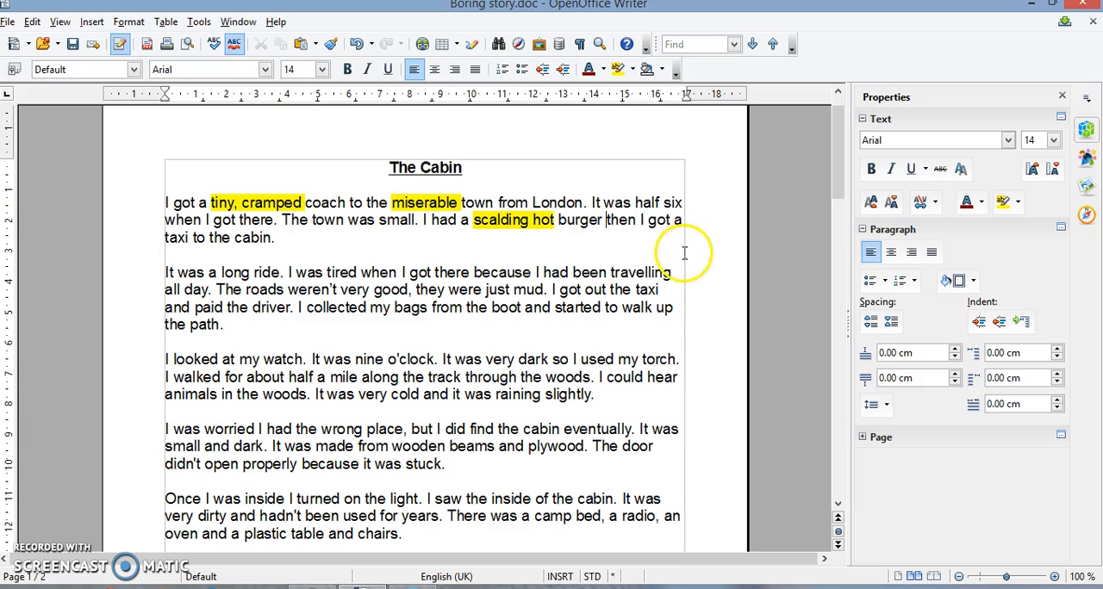
text(that smelt as if )
text(it had )
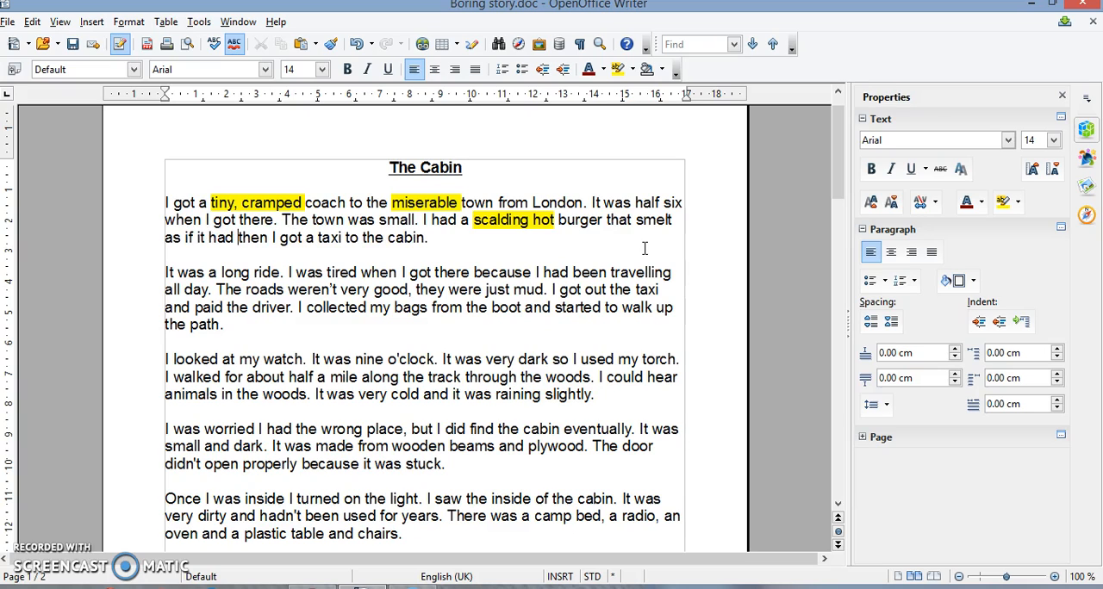
text(been sitting at the bottom of a store cu)
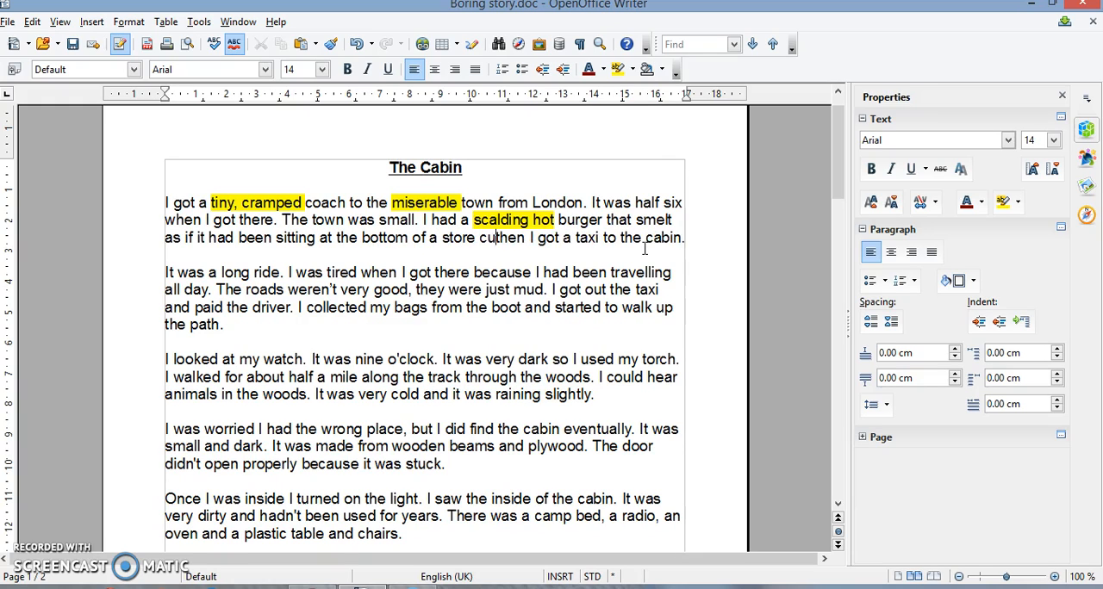
text(pbord for )
text(longer than I'd )
text(been alive.)
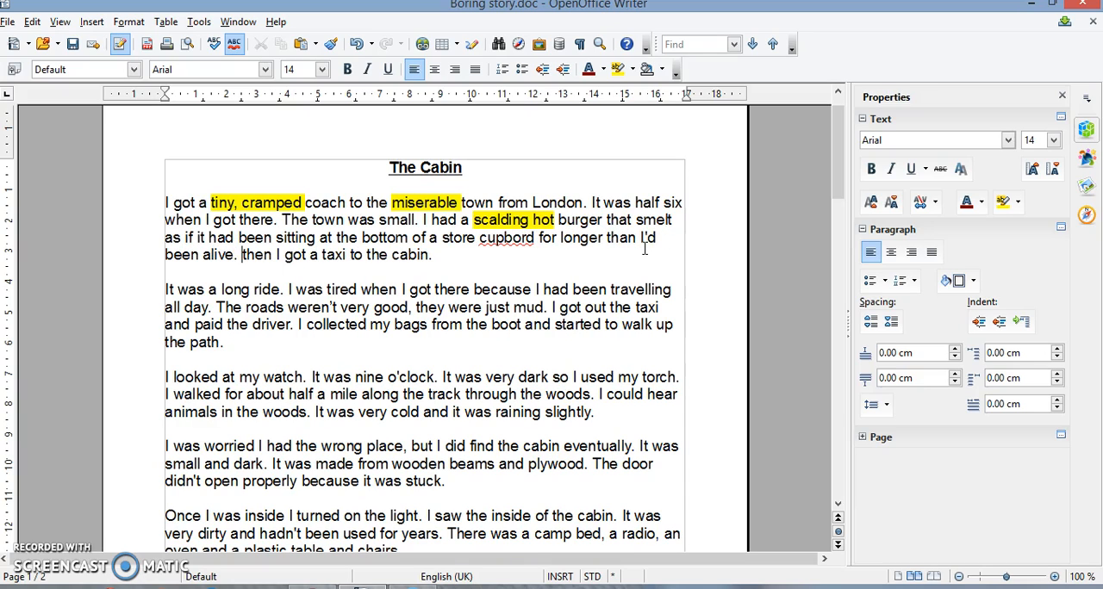
right_click(521, 238)
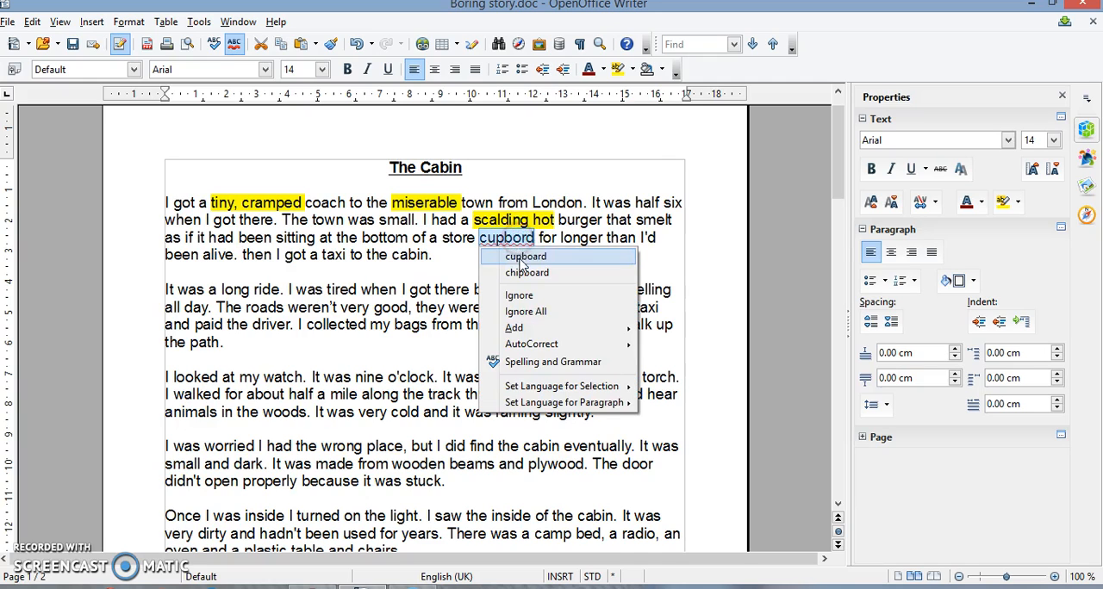
click(525, 257)
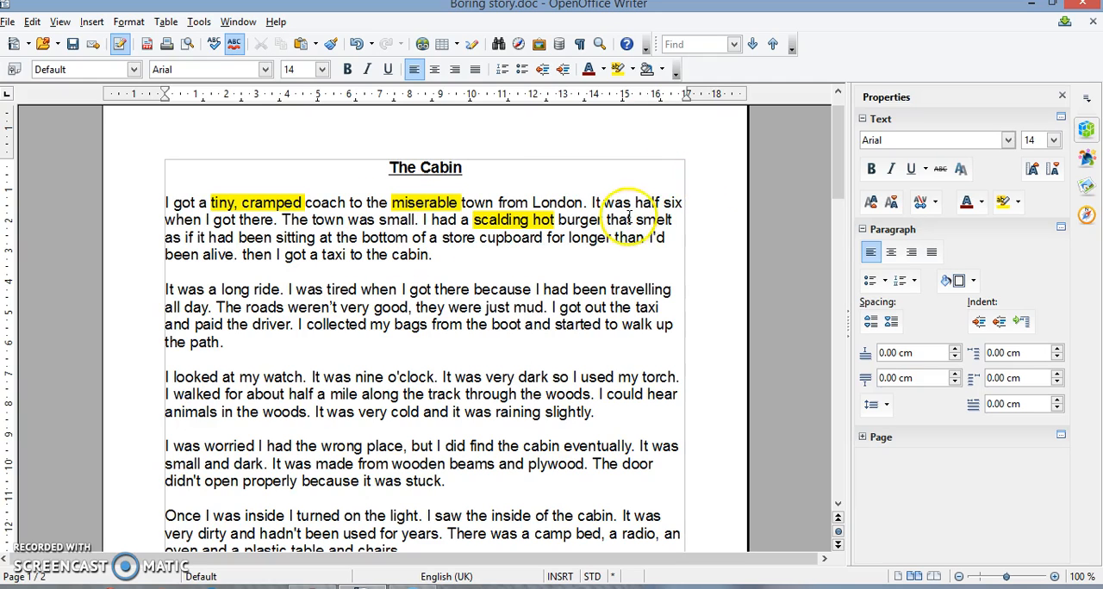
Highlight the clause from "that smelt" to "been alive" in the first paragraph in yellow.
drag(607, 221, 234, 255)
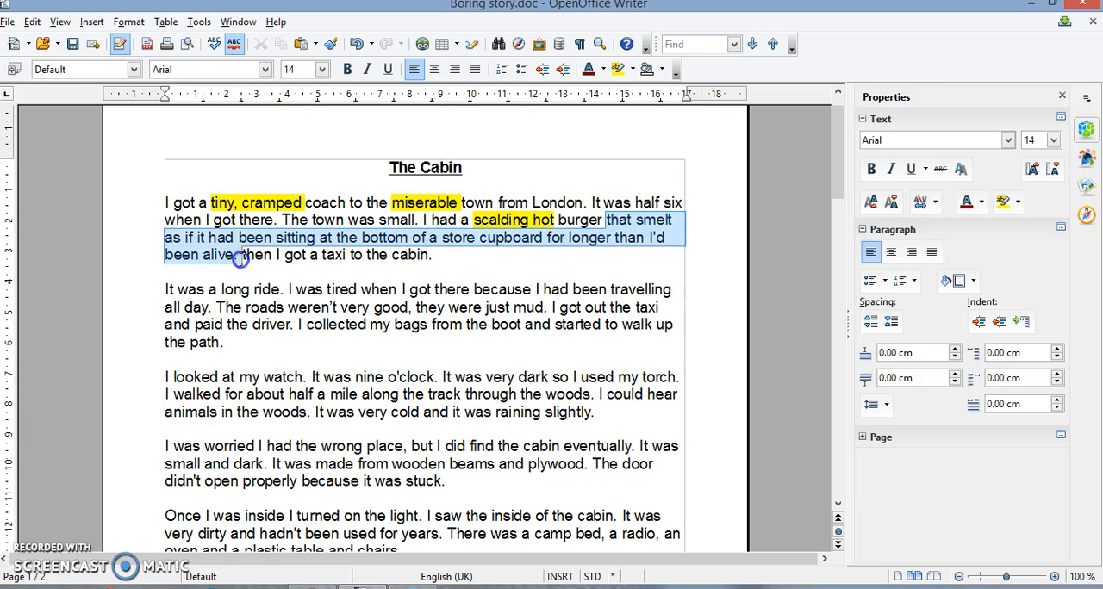
click(618, 69)
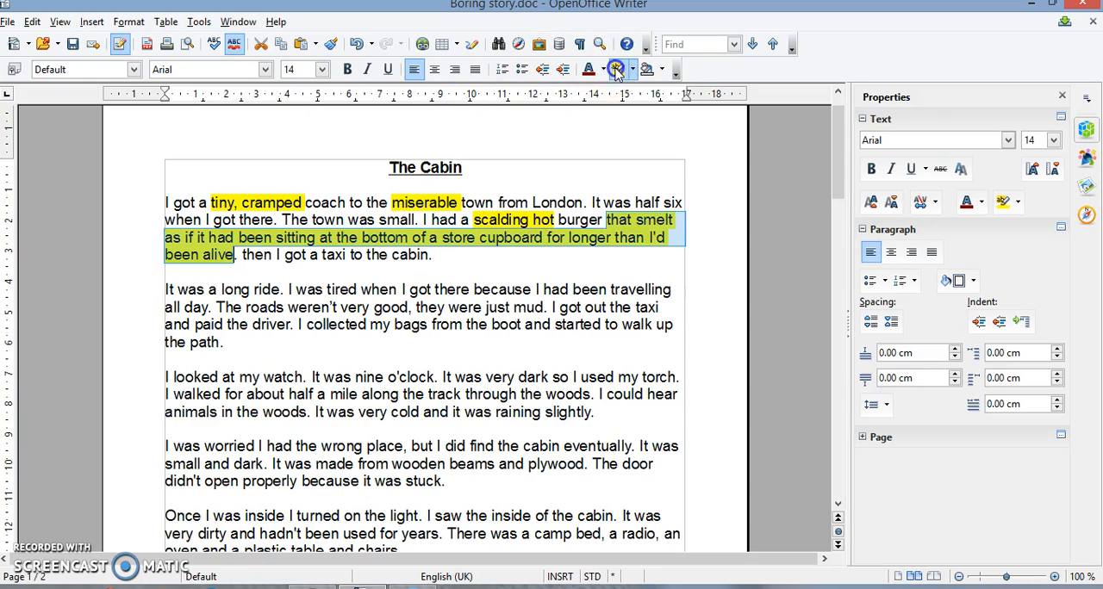
click(568, 255)
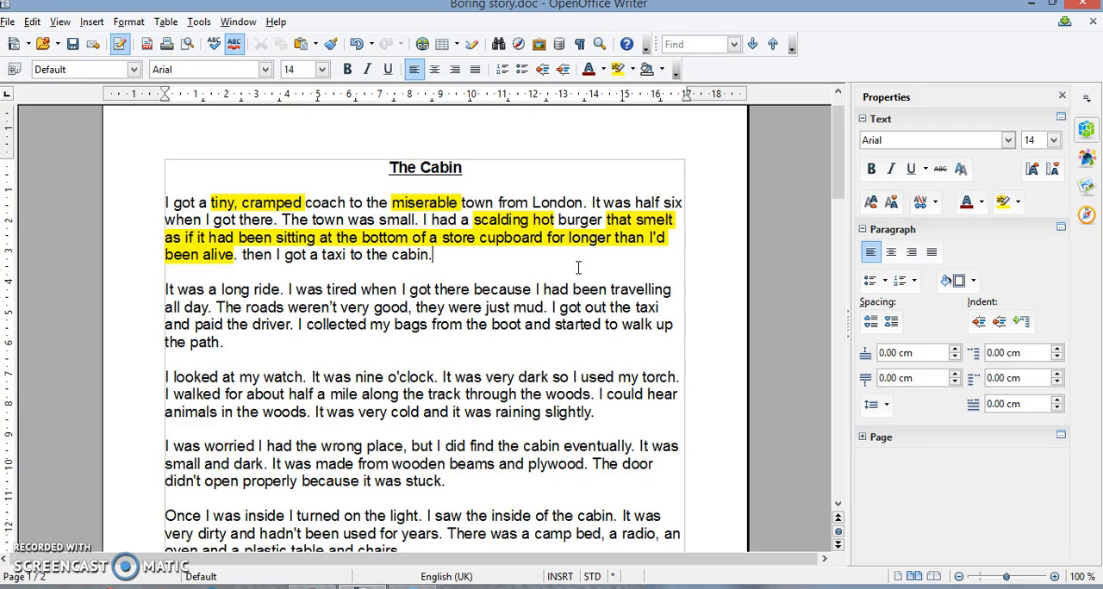
scroll(463, 270, down, 3)
scroll(468, 308, up, 2)
scroll(469, 308, up, 1)
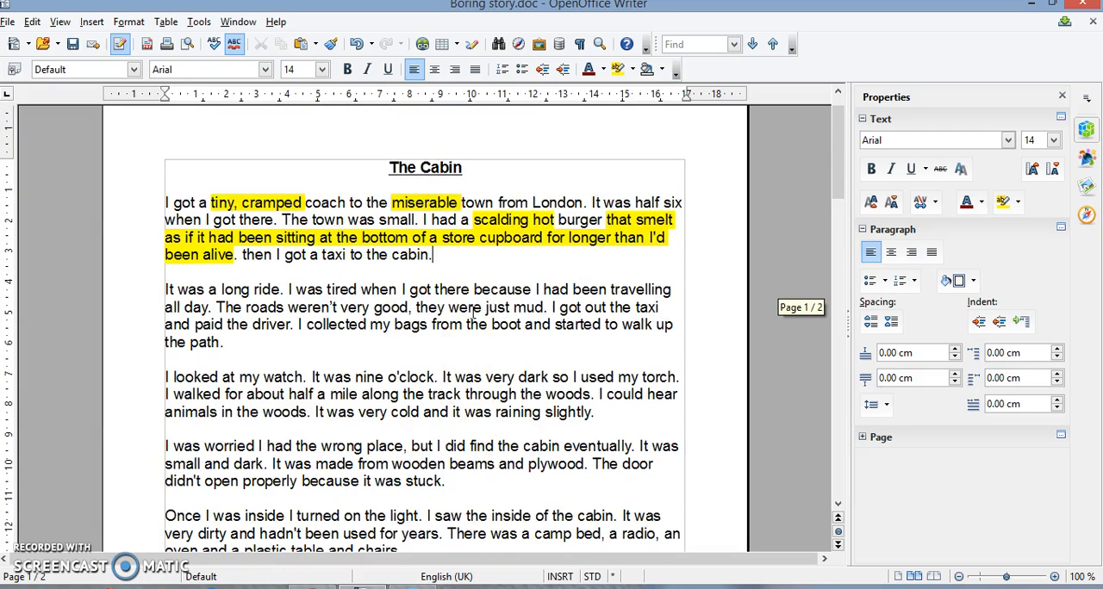